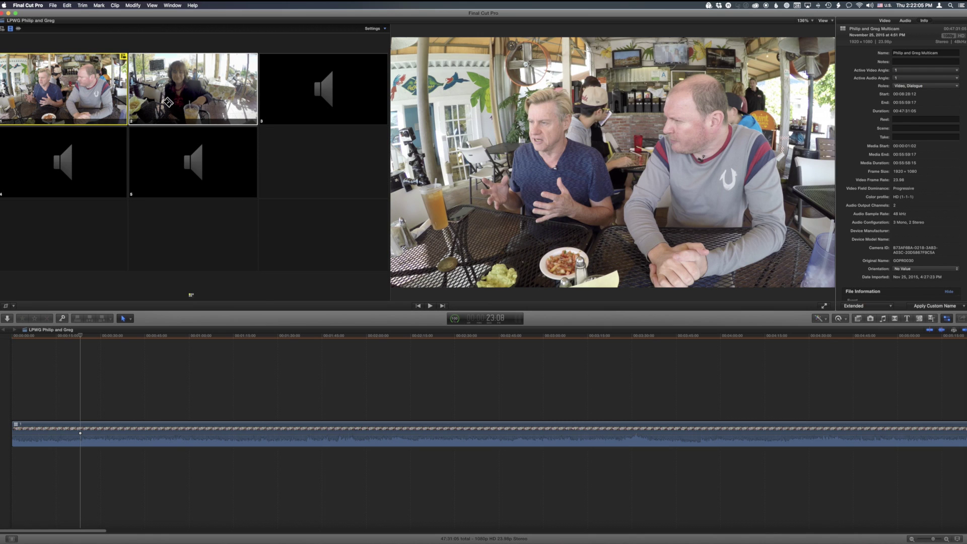
# Try an angle 2 switch on the multicam clip, undo it, and dismiss the services list unused.
pyautogui.click(168, 102)
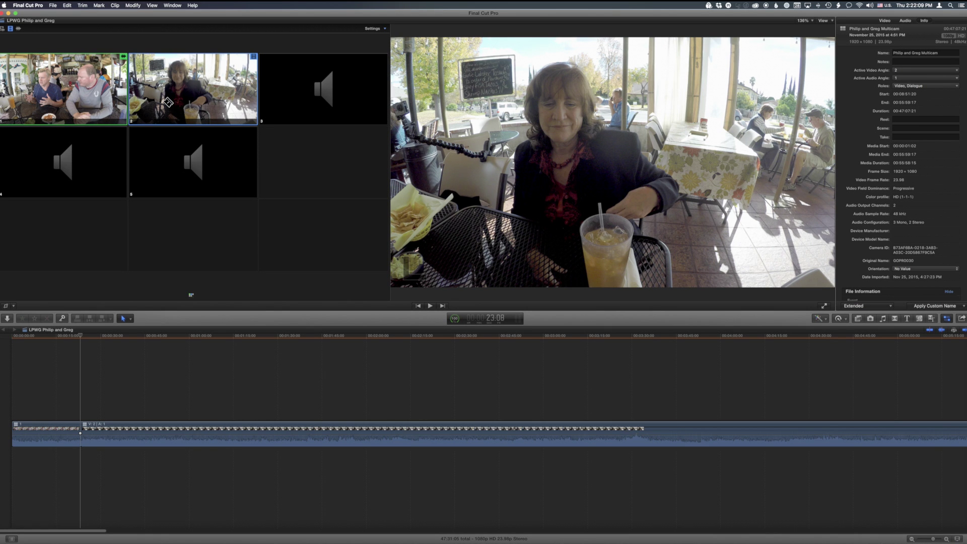
pyautogui.press('super+z')
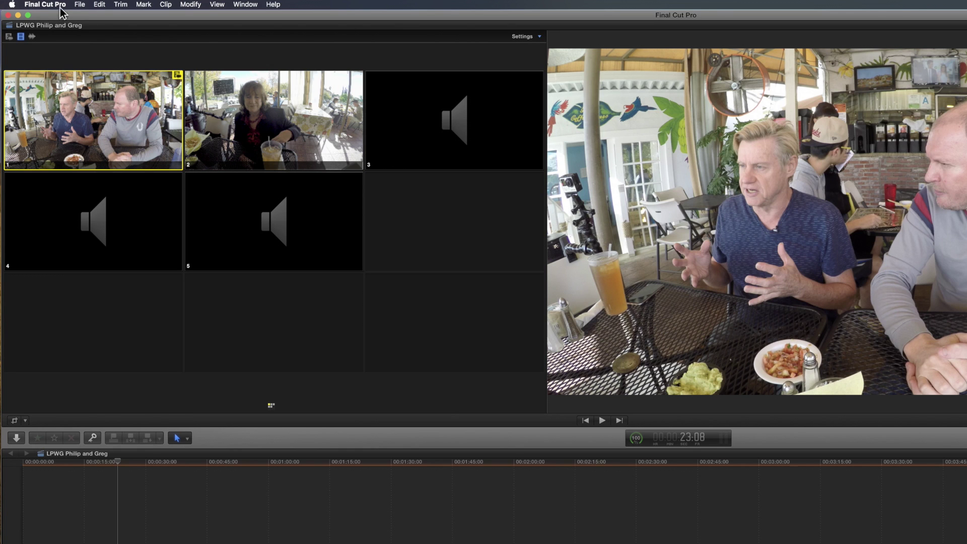
pyautogui.click(80, 5)
pyautogui.moveTo(64, 4)
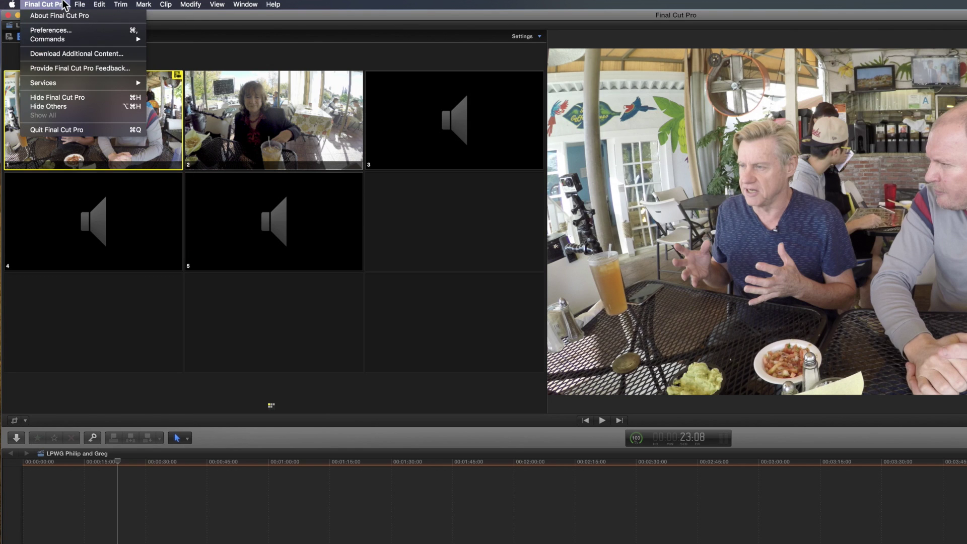
pyautogui.moveTo(84, 83)
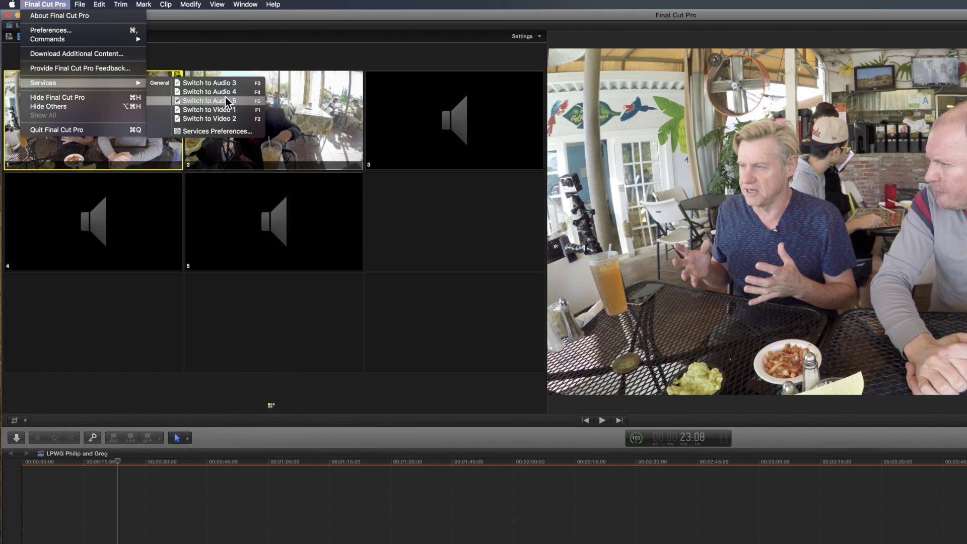
pyautogui.click(299, 56)
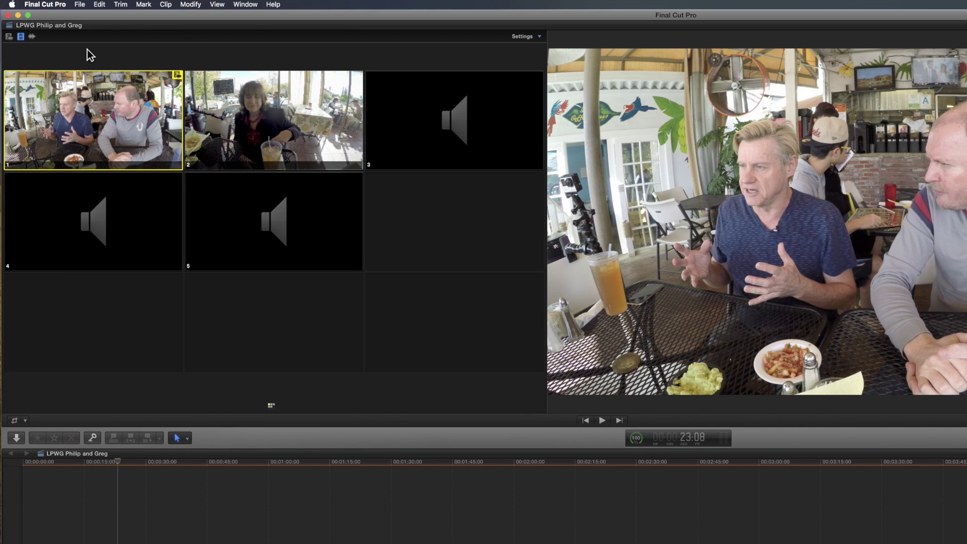
# In Automator, create a new Service document.
pyautogui.press('super+Tab')
pyautogui.press('super+Tab')
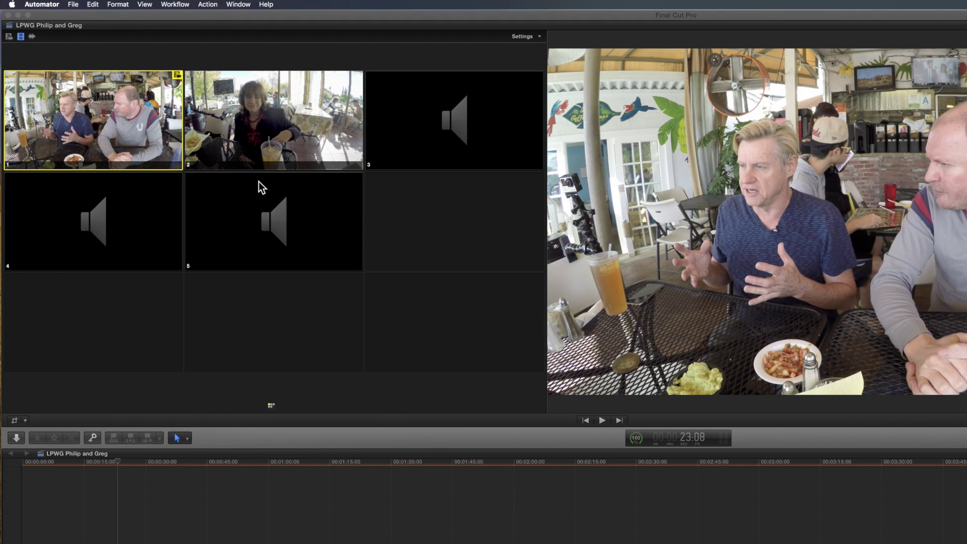
pyautogui.click(75, 5)
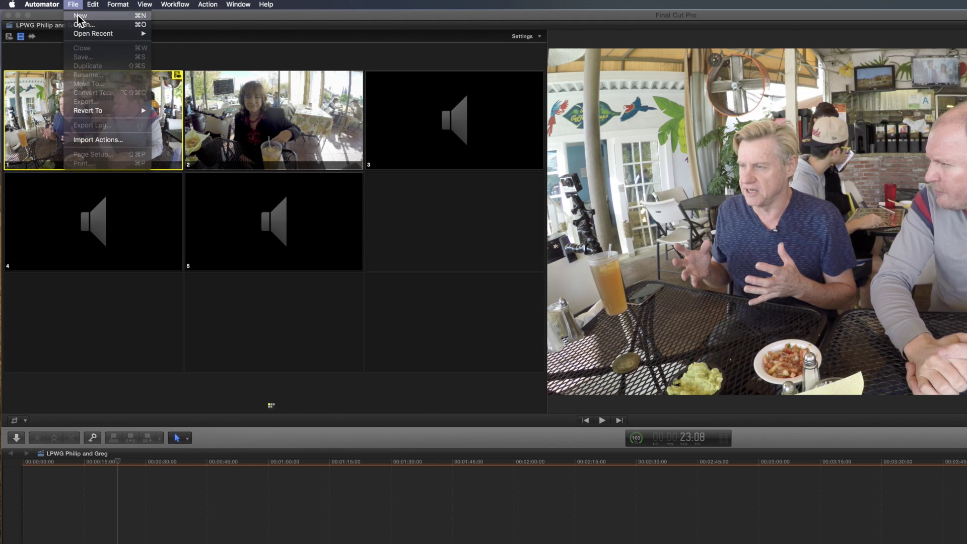
pyautogui.click(79, 15)
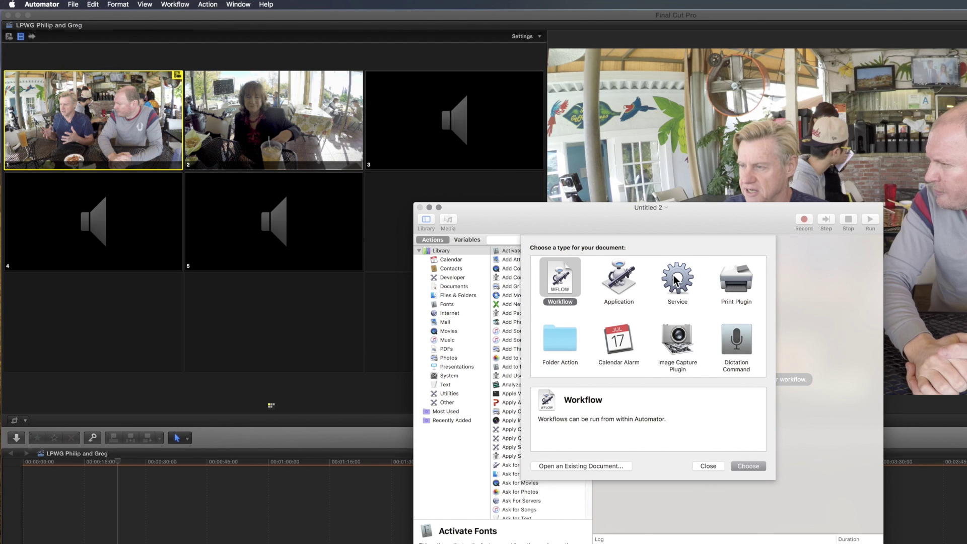
pyautogui.click(675, 280)
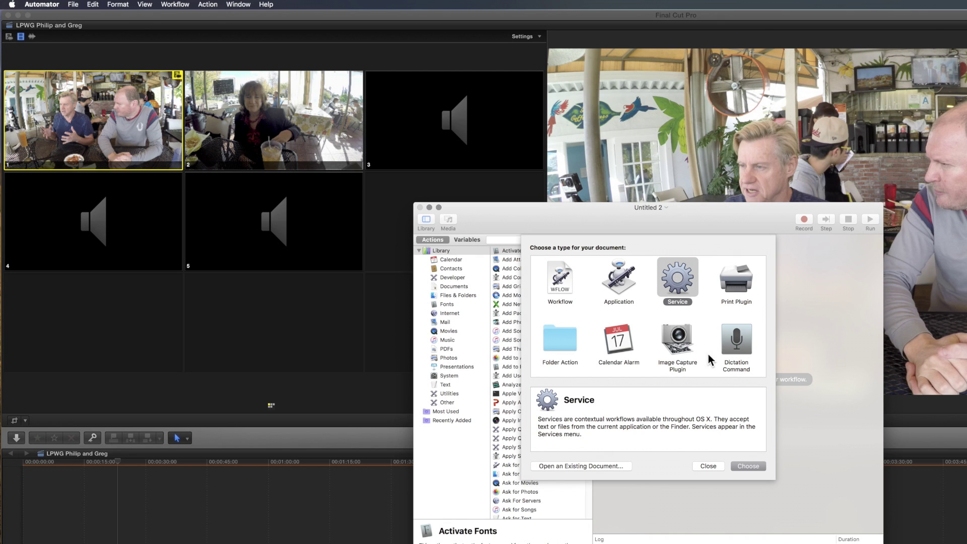
pyautogui.click(748, 465)
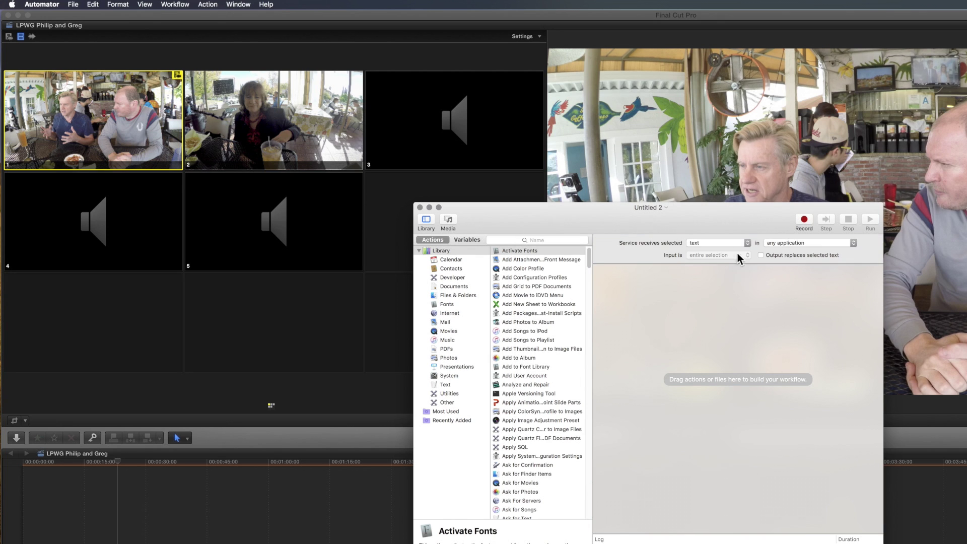
# Set the service to receive no input in Final Cut Pro.
pyautogui.click(734, 242)
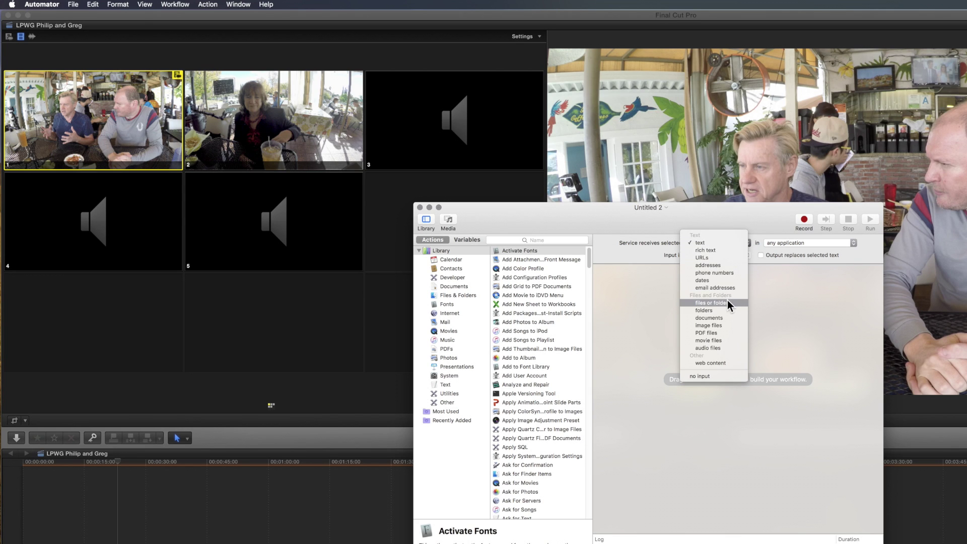
pyautogui.click(710, 379)
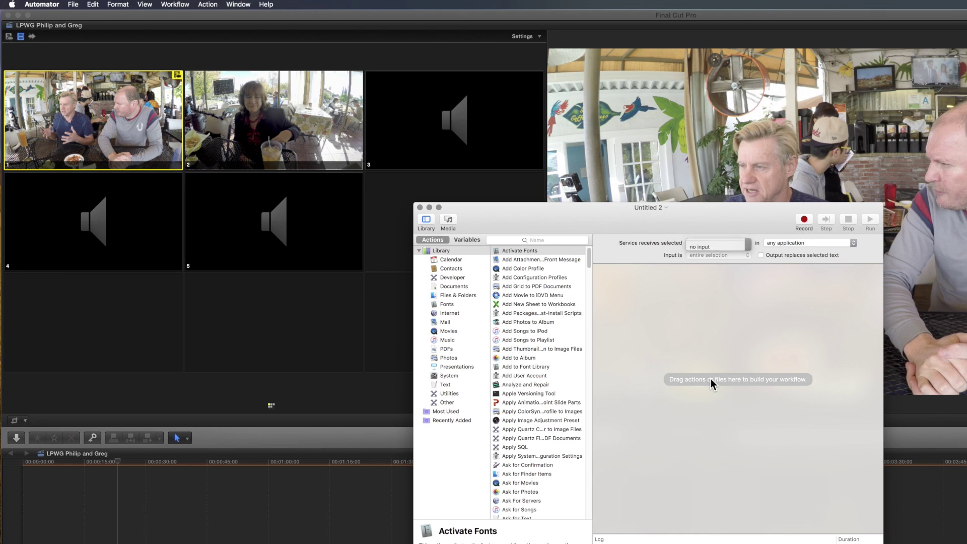
pyautogui.click(833, 240)
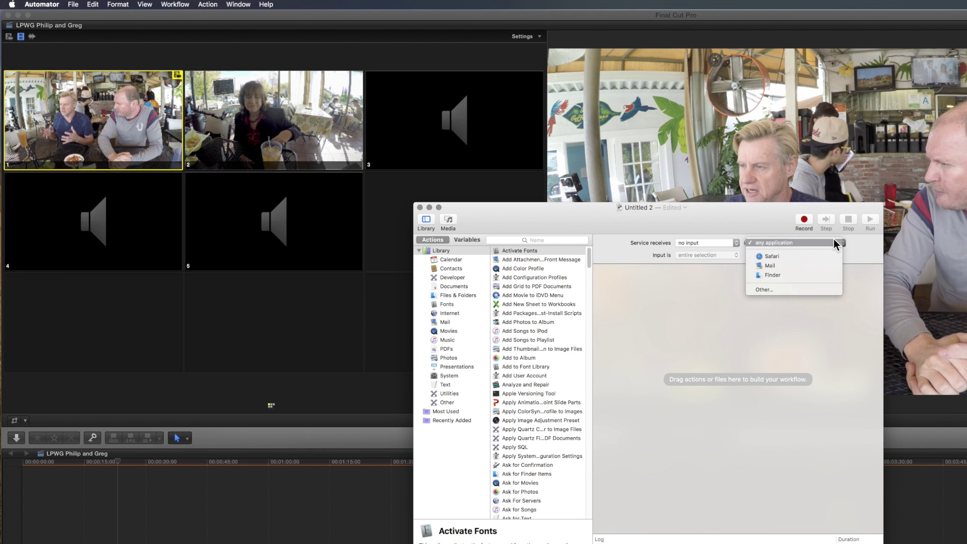
pyautogui.click(796, 291)
pyautogui.scroll(-10, 797, 291)
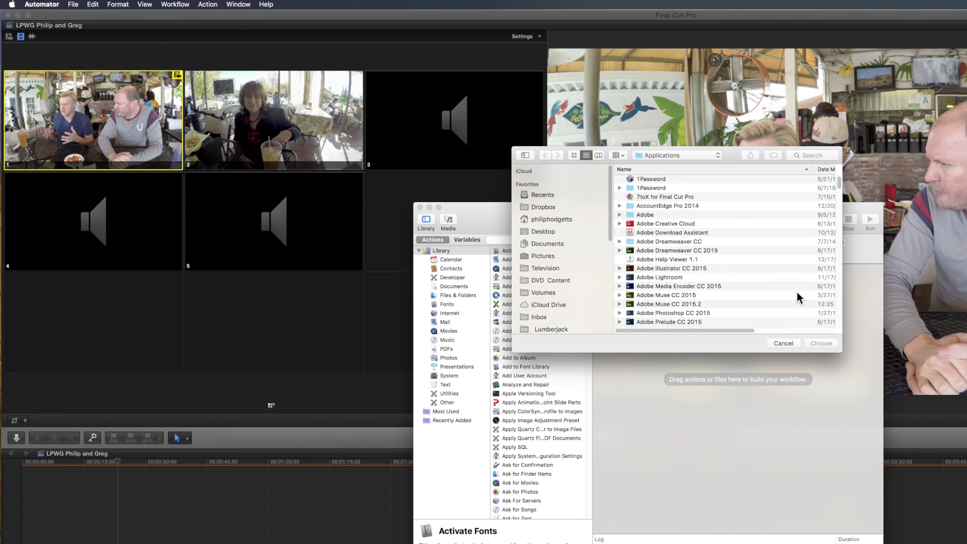
pyautogui.press('g')
pyautogui.press('o')
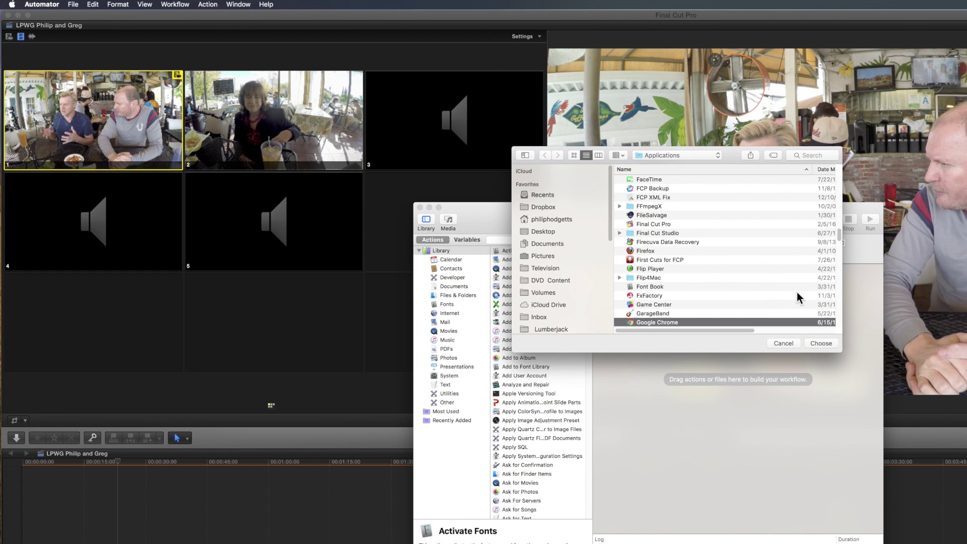
pyautogui.press('f')
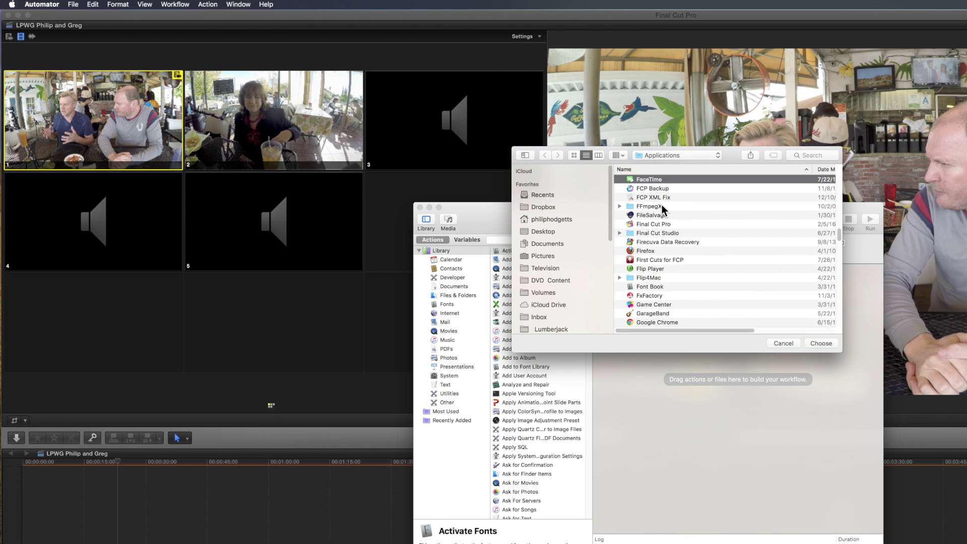
pyautogui.click(657, 223)
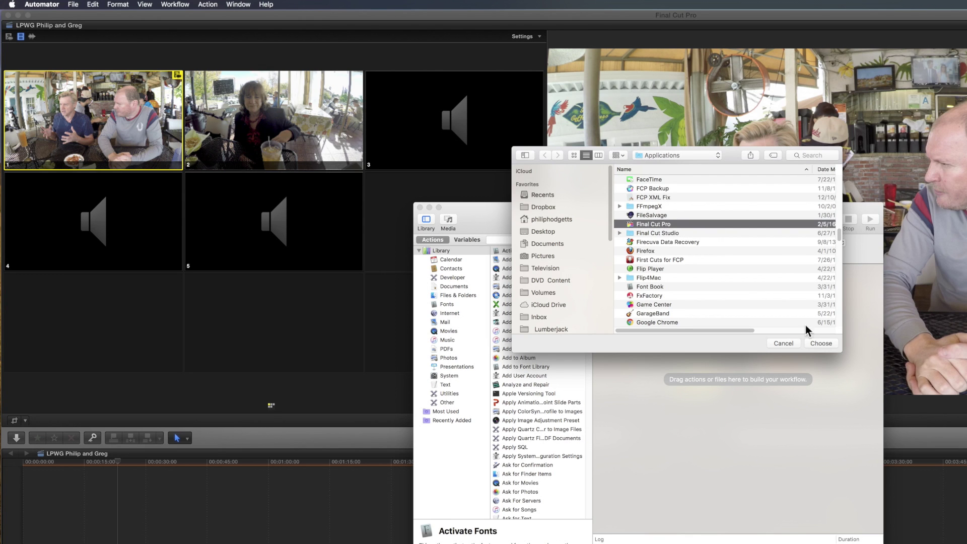
pyautogui.click(822, 343)
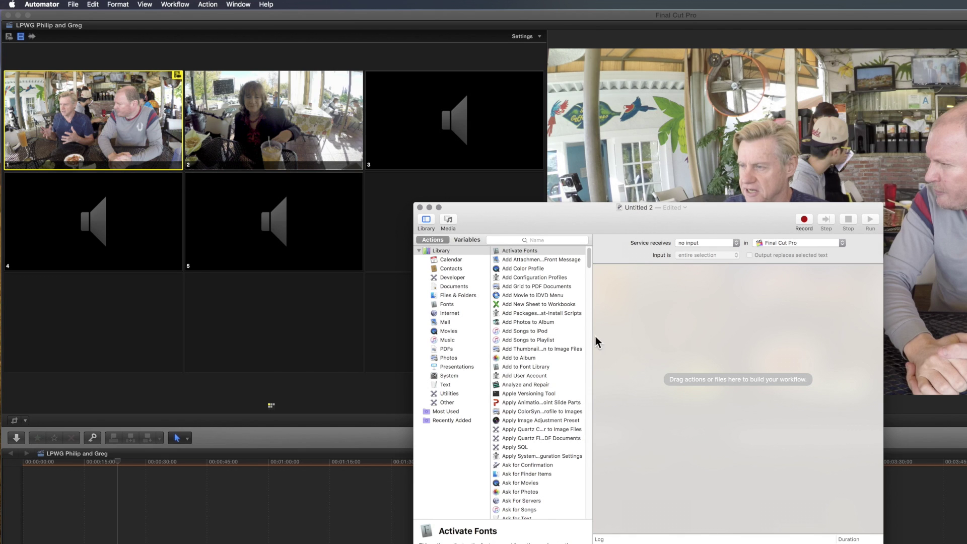
# Add a Run AppleScript action and paste the System Events angle-switching script into it.
pyautogui.click(454, 393)
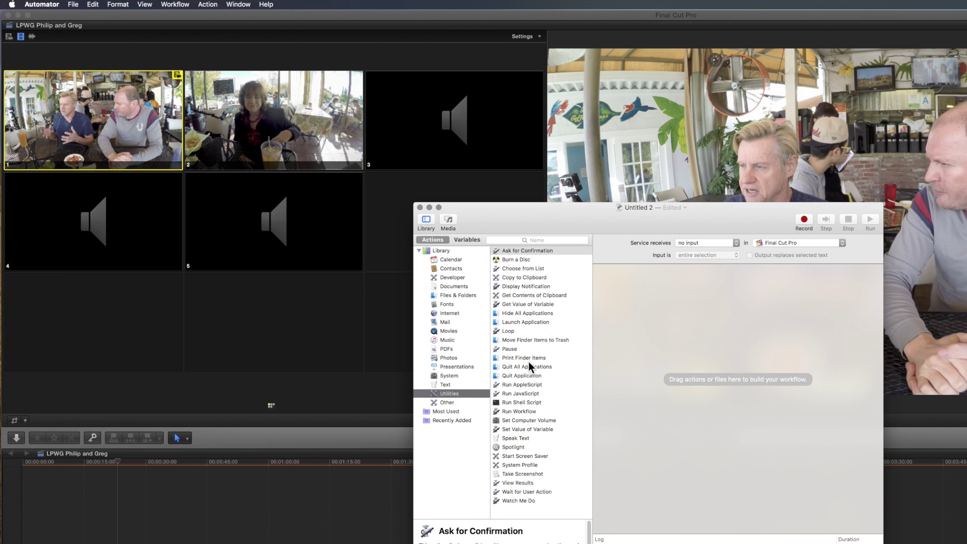
pyautogui.click(528, 384)
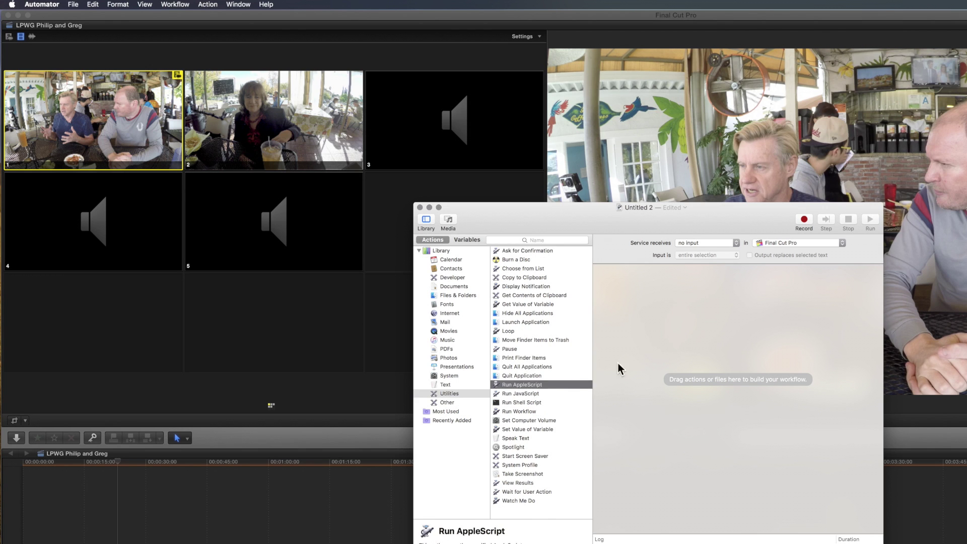
pyautogui.moveTo(530, 385); pyautogui.dragTo(615, 321)
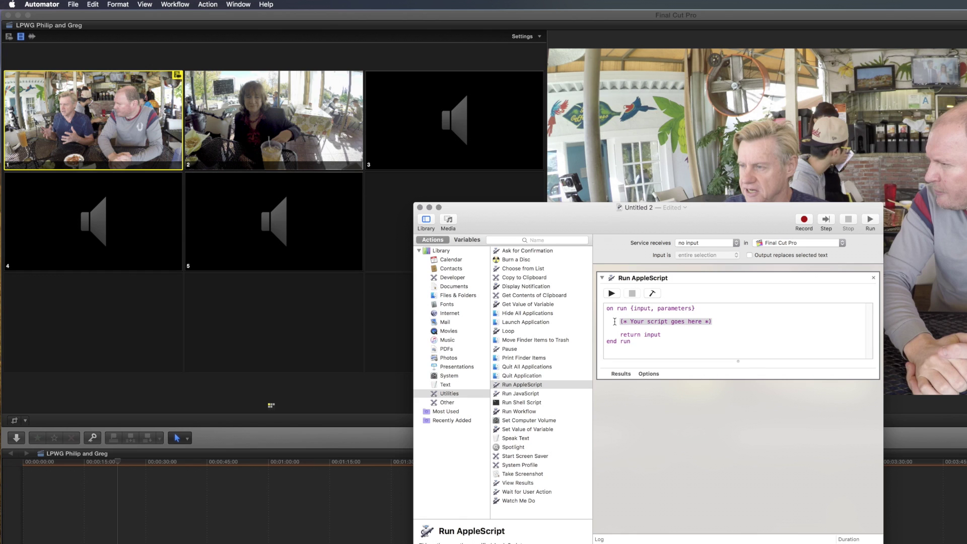
pyautogui.press('super+v')
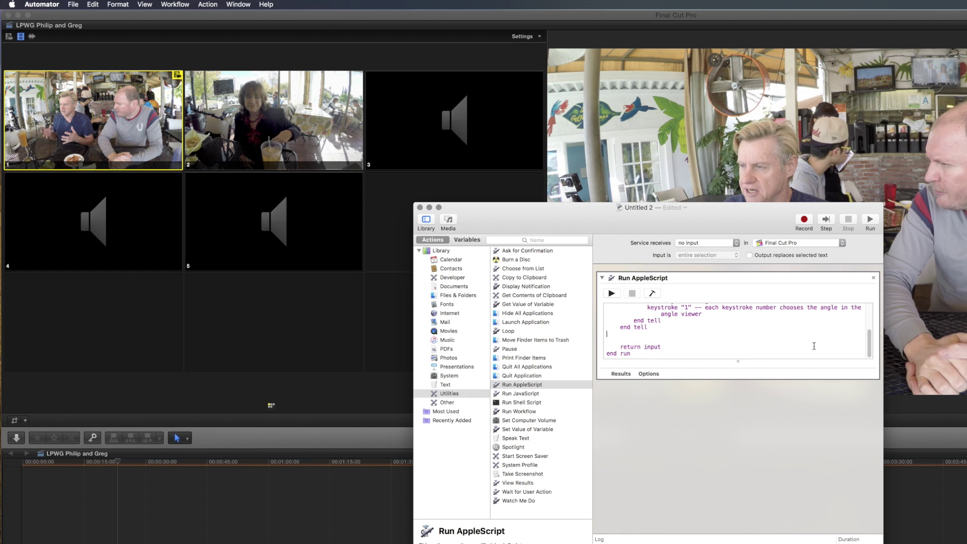
# Check the Option-Shift-2 and angle 1 keystroke script, then bring up the save dialog.
pyautogui.scroll(5, 814, 346)
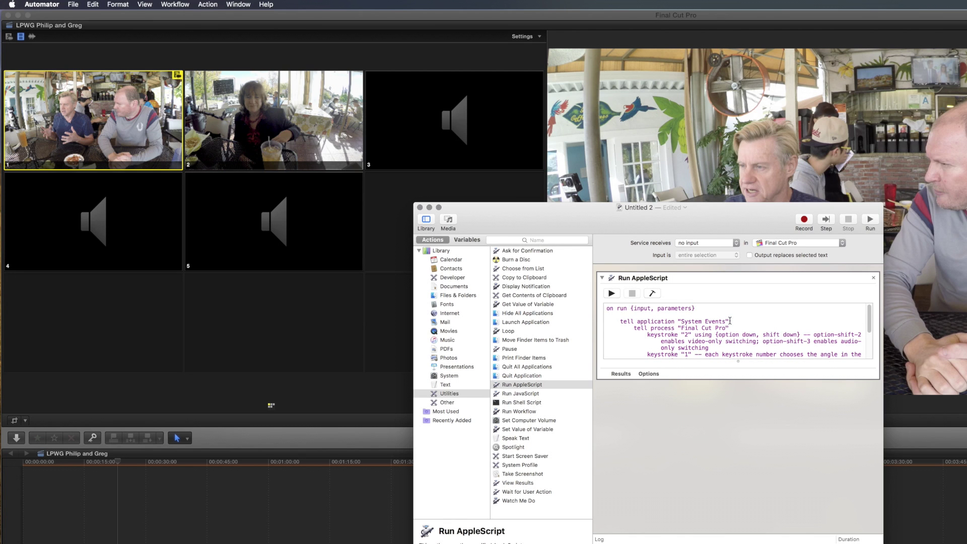
pyautogui.scroll(-3, 711, 330)
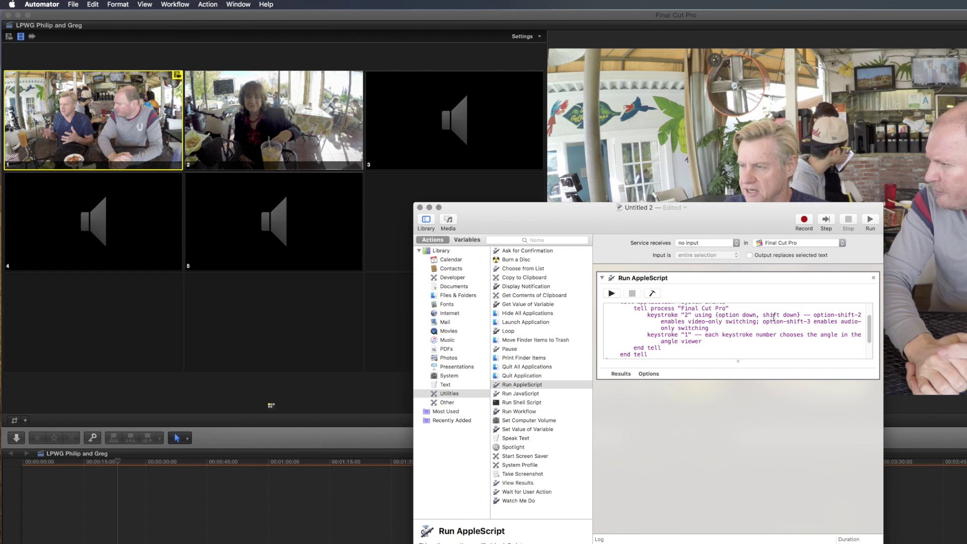
pyautogui.scroll(-2, 773, 317)
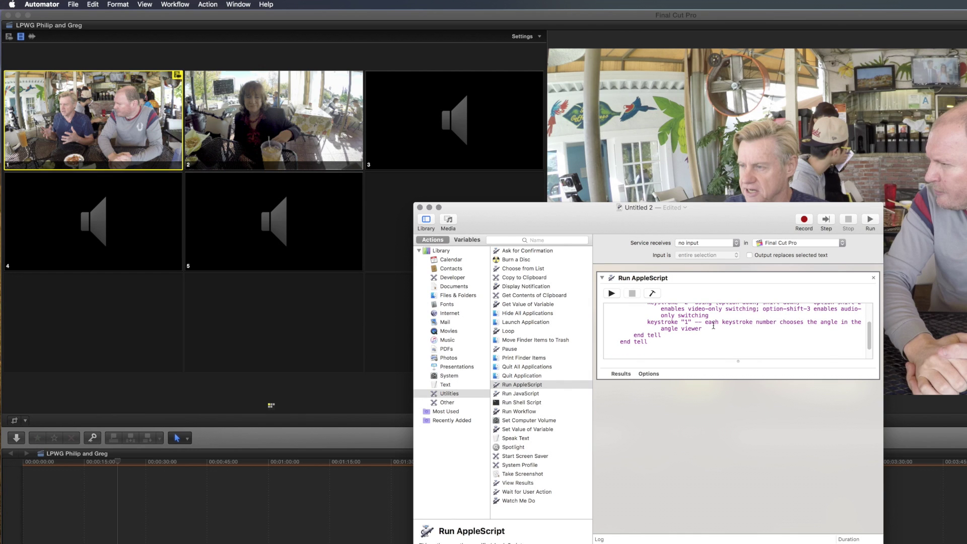
pyautogui.scroll(3, 713, 326)
pyautogui.scroll(-2, 699, 335)
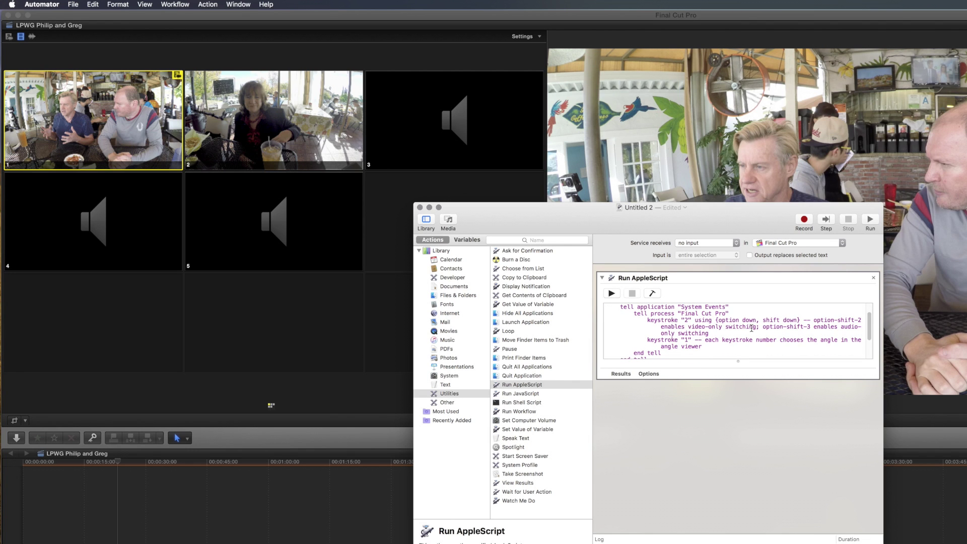
pyautogui.scroll(-2, 751, 328)
pyautogui.scroll(3, 751, 328)
pyautogui.scroll(-3, 719, 334)
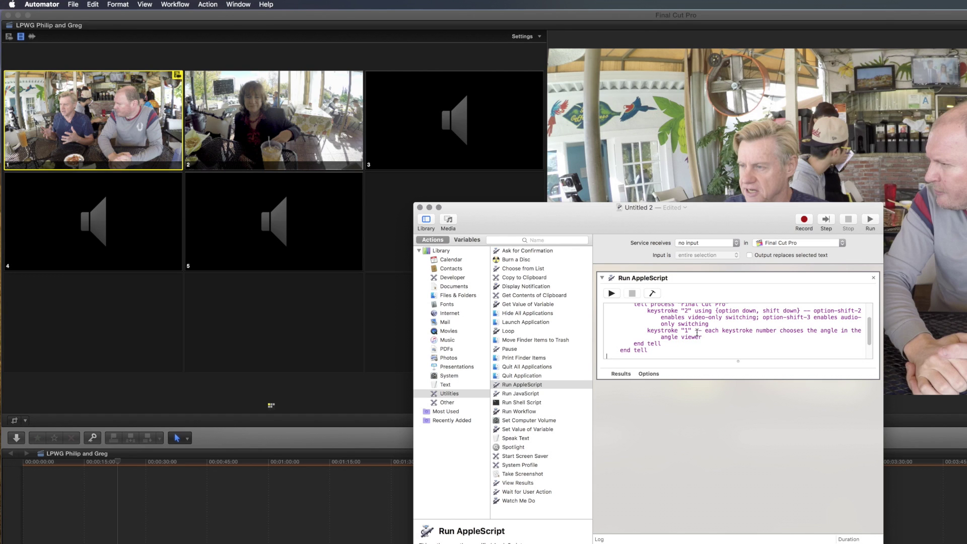
pyautogui.press('super+s')
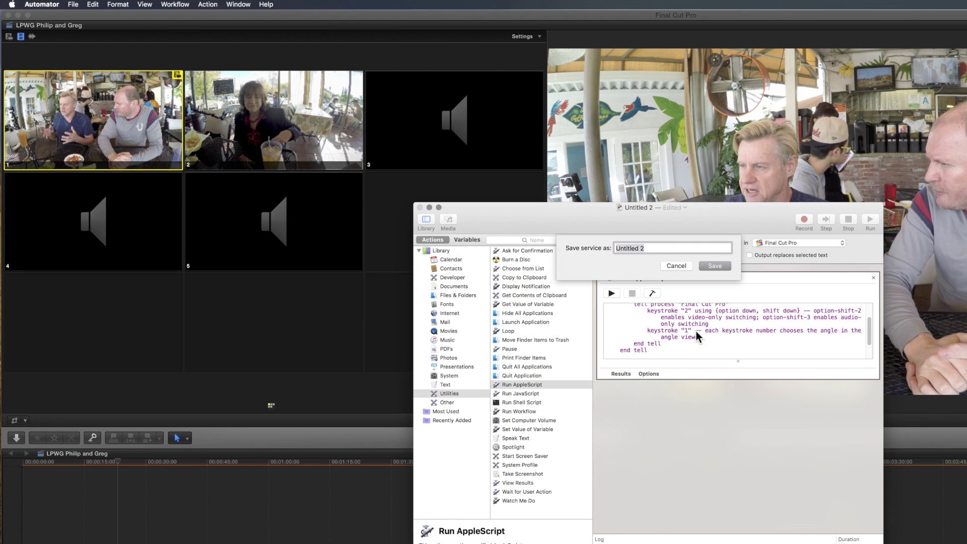
# Save the workflow under the name 'Switch to Video 2 Service'.
pyautogui.write('Switch to Video 2 Service')
pyautogui.click(719, 265)
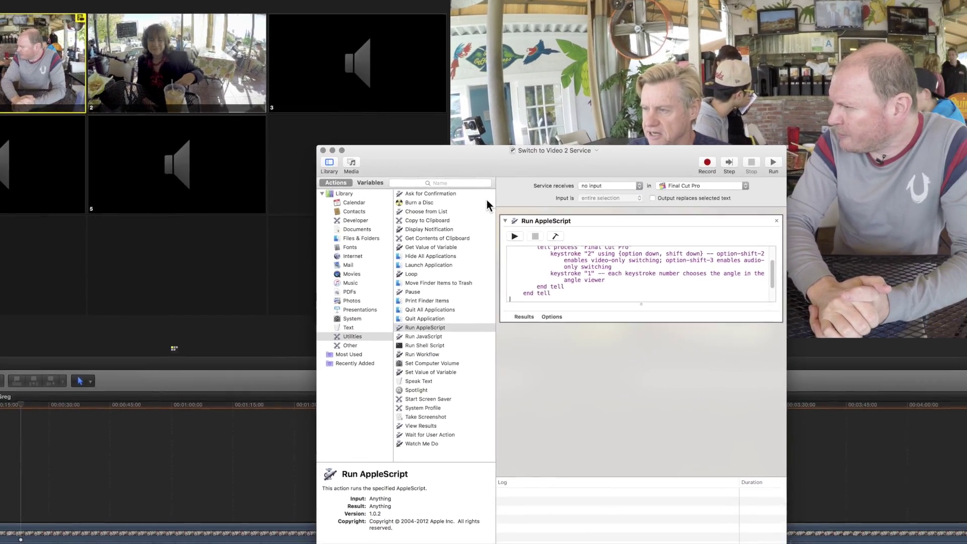
# In Keyboard > Shortcuts > Services, assign F6 to Switch to Video 2 Service.
pyautogui.press('super+Tab')
pyautogui.press('super+Tab')
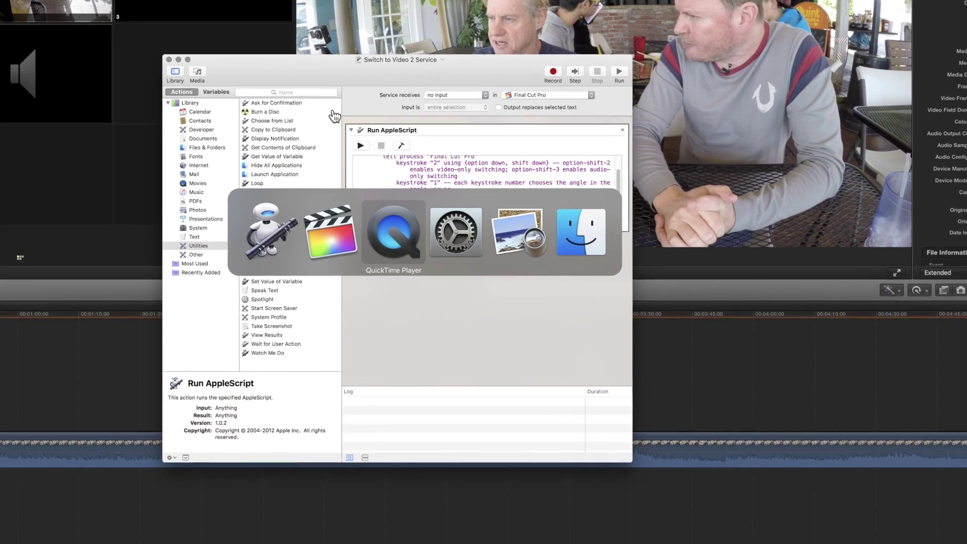
pyautogui.press('super+Tab')
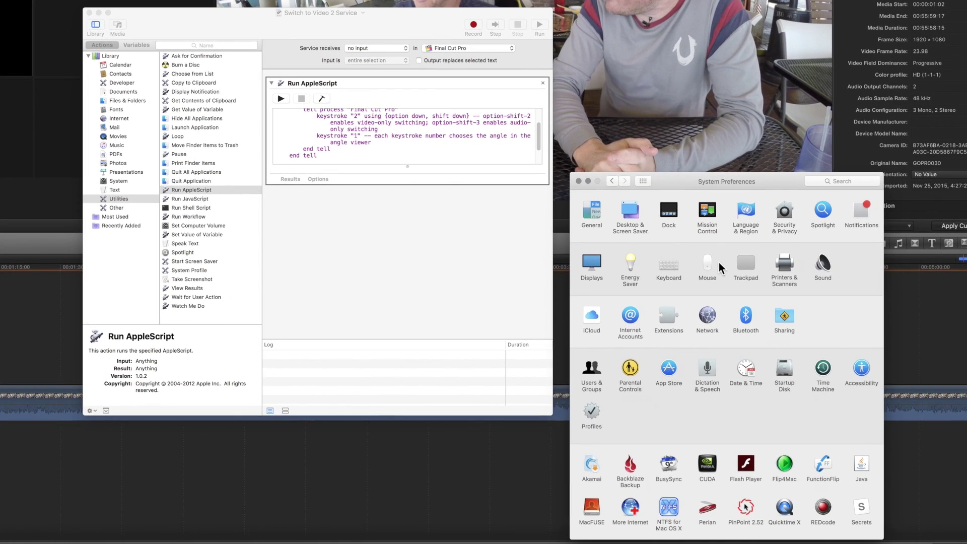
pyautogui.click(673, 266)
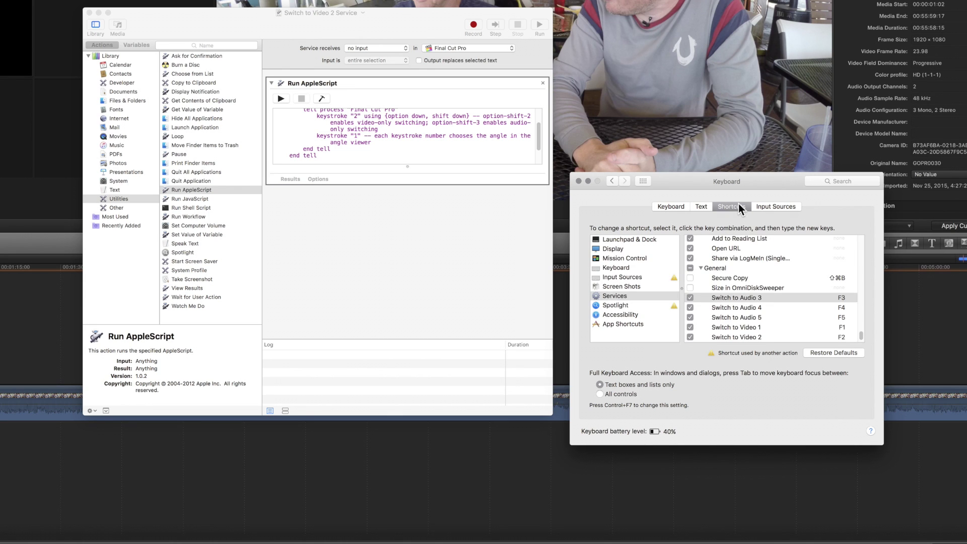
pyautogui.scroll(-1, 736, 267)
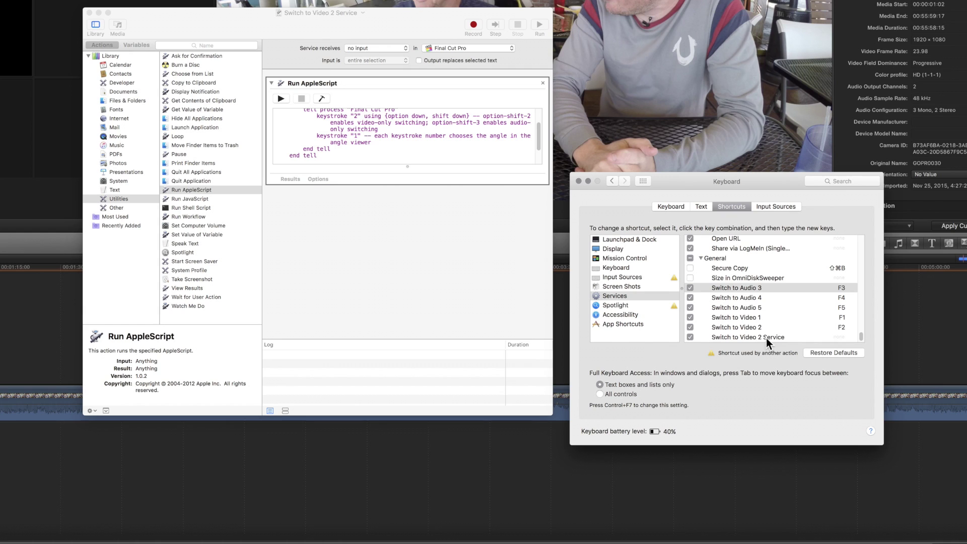
pyautogui.click(594, 295)
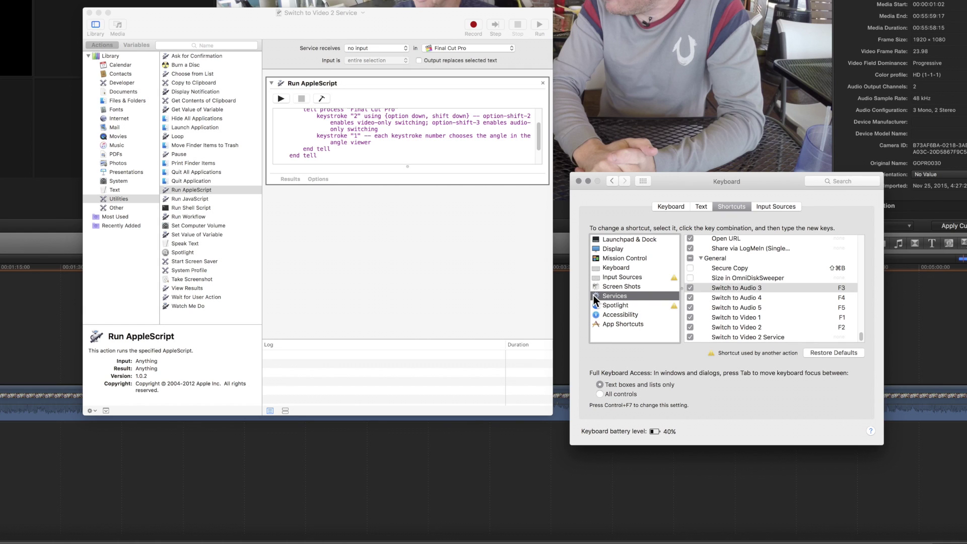
pyautogui.click(698, 337)
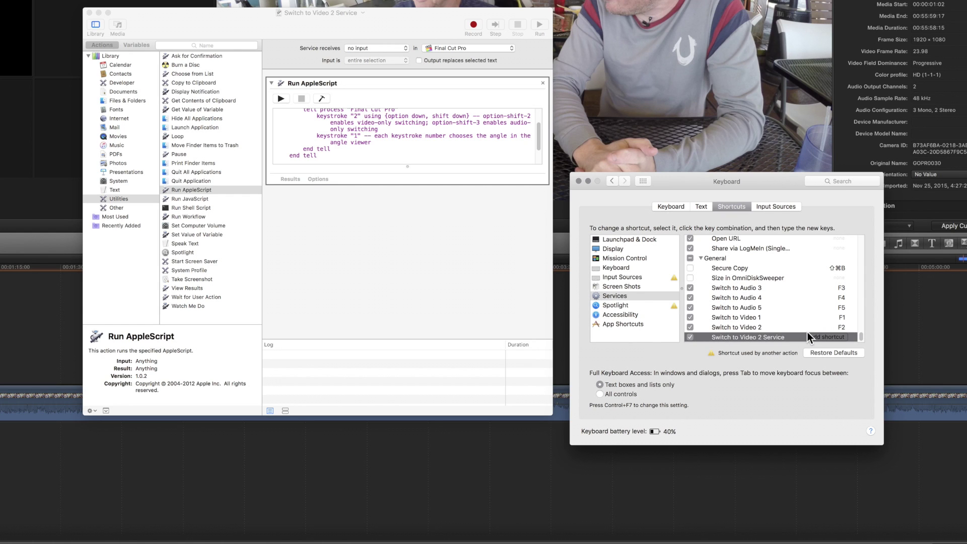
pyautogui.click(836, 338)
# Go back to all preferences and open the FunctionFlip pane.
pyautogui.click(642, 180)
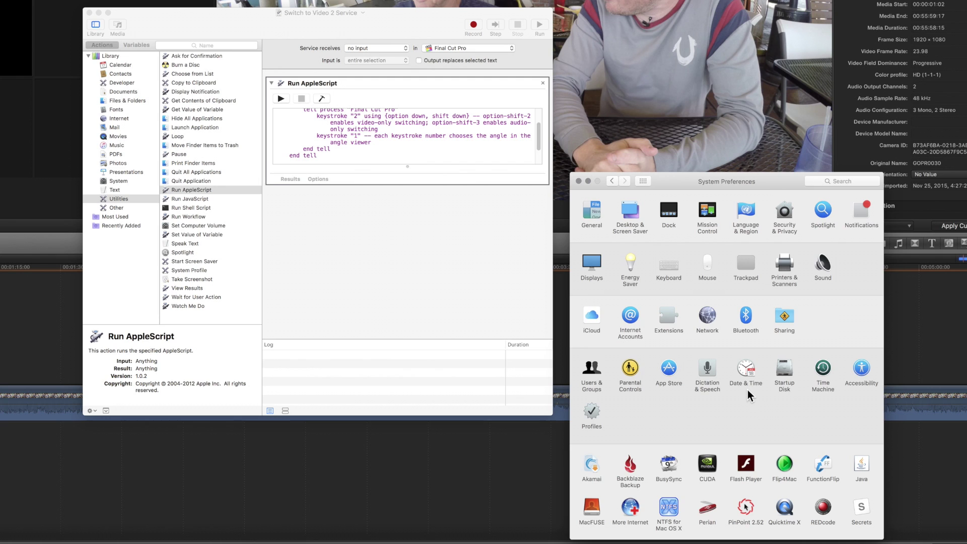
pyautogui.click(822, 461)
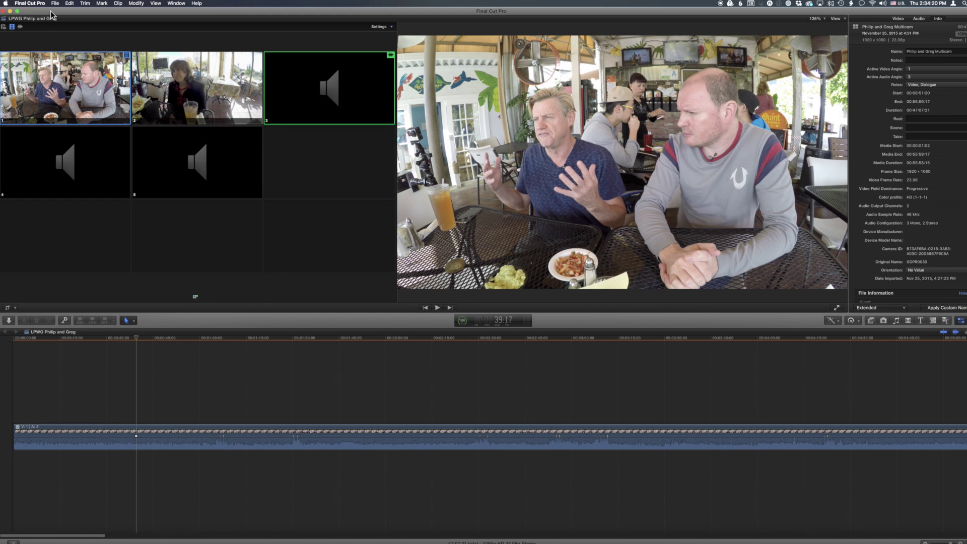
pyautogui.click(41, 4)
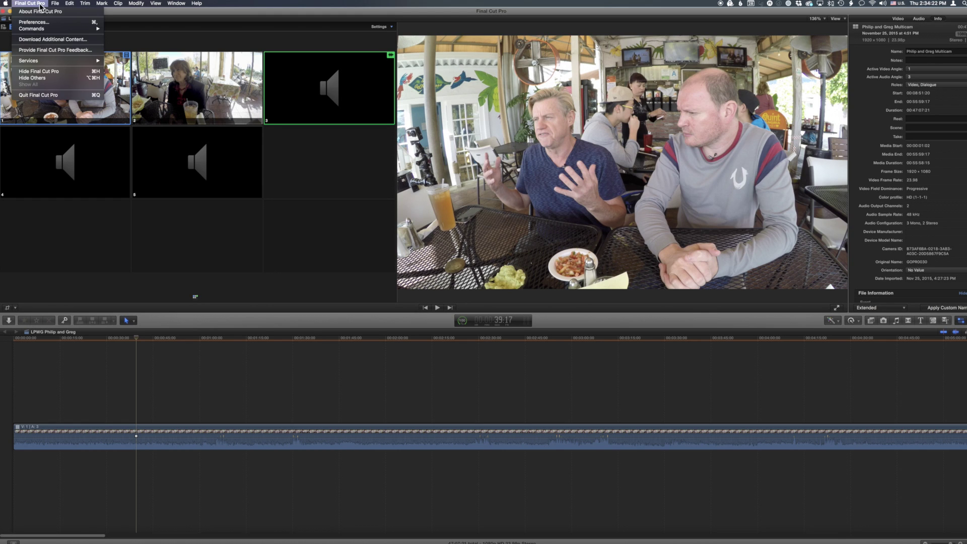
pyautogui.moveTo(37, 61)
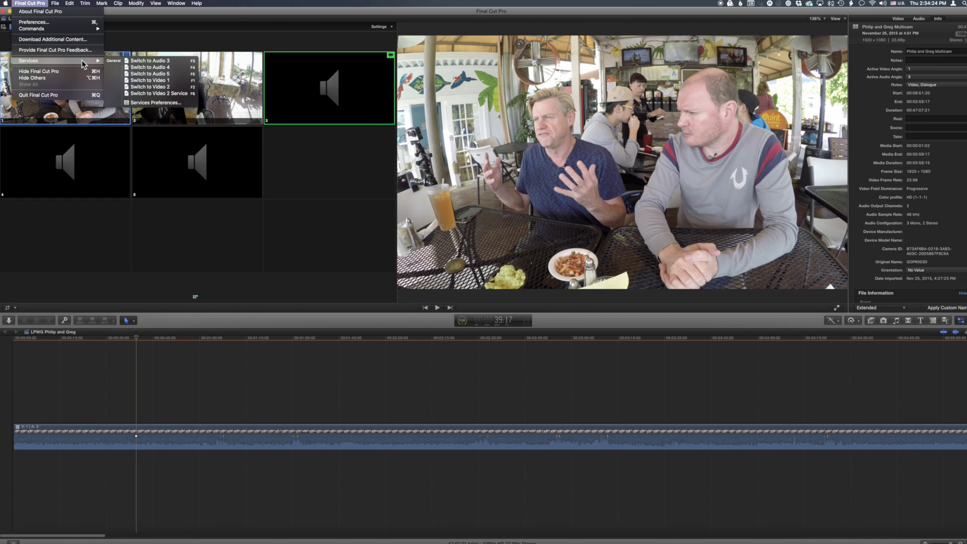
pyautogui.click(171, 80)
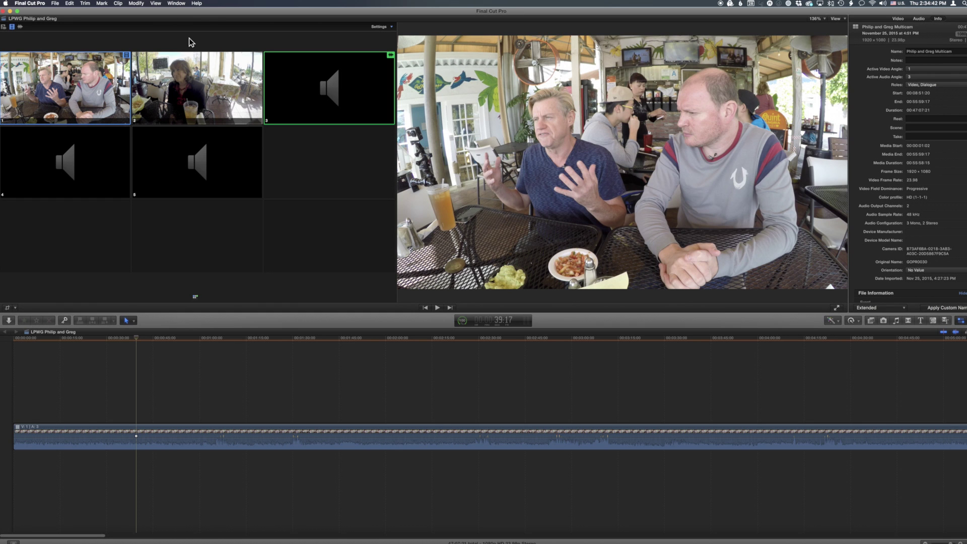
# Cut to angle 2 video, cycle audio through angles 4, 5 and 3, then return video to angle 1.
pyautogui.press('2')
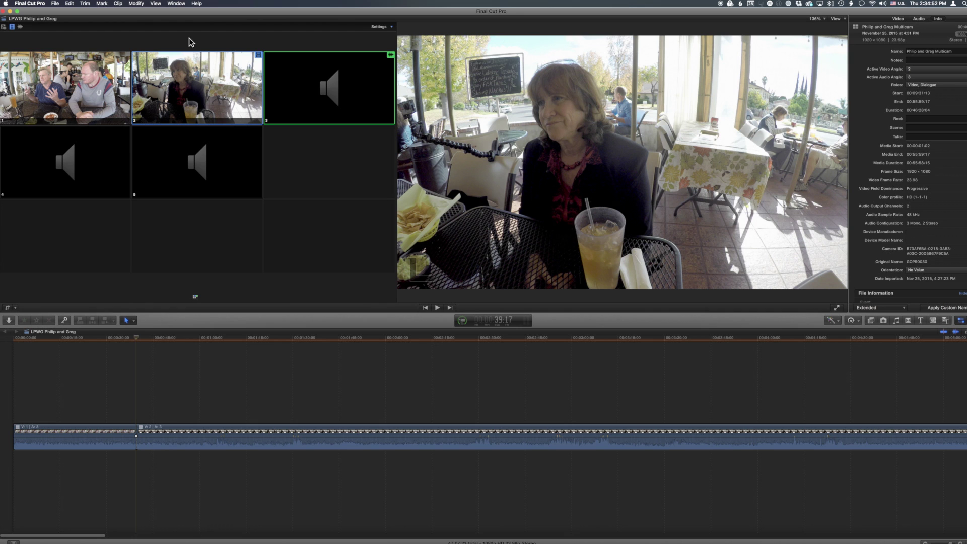
pyautogui.hotkey('shift', 'alt', '3')
pyautogui.press('4')
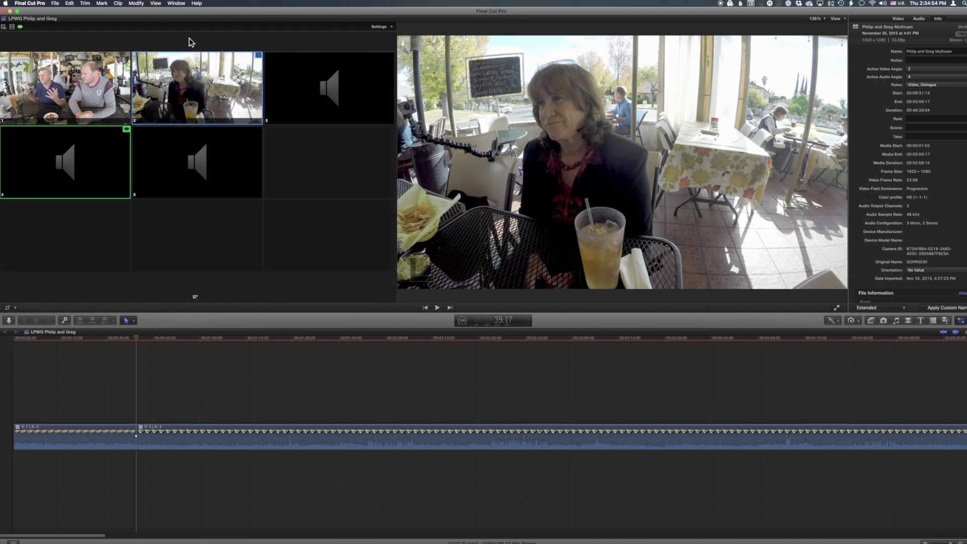
pyautogui.press('5')
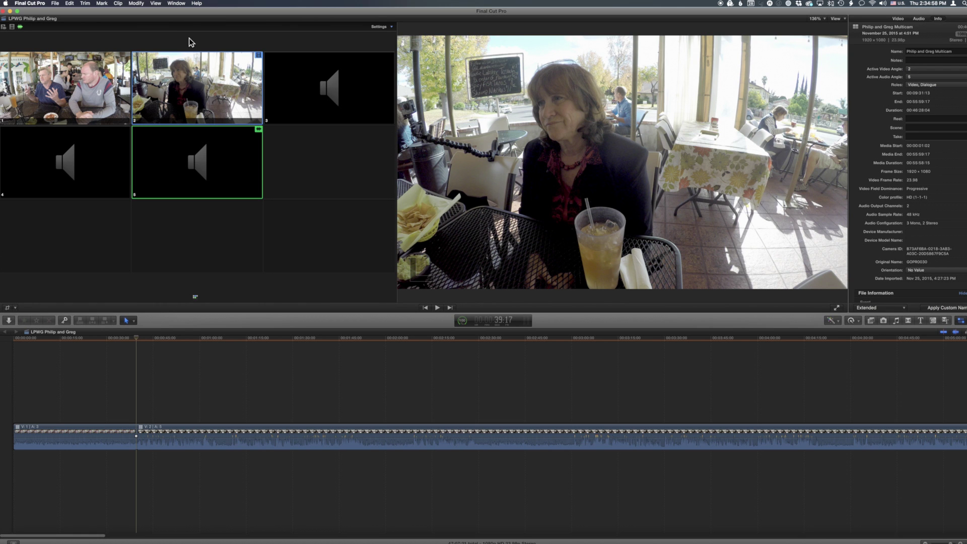
pyautogui.press('3')
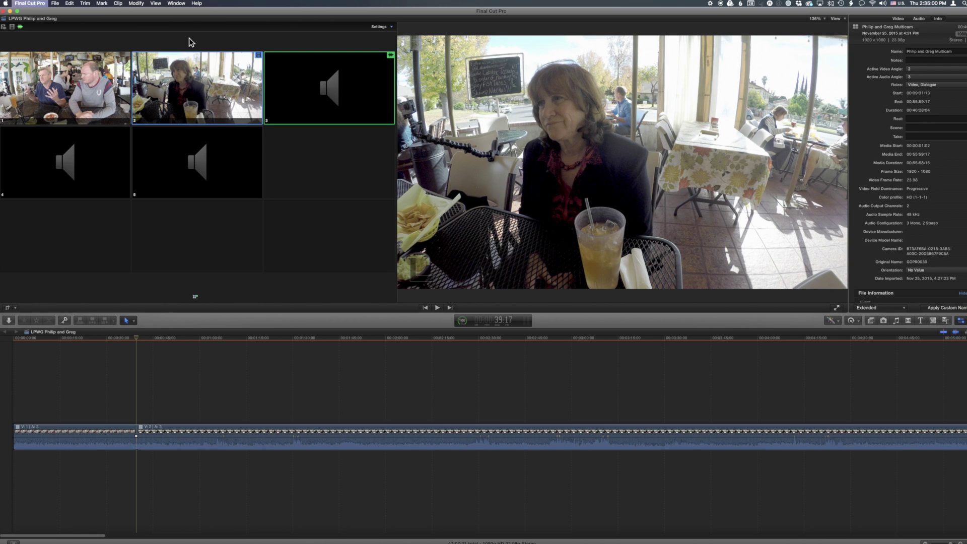
pyautogui.hotkey('shift', 'alt', '2')
pyautogui.press('1')
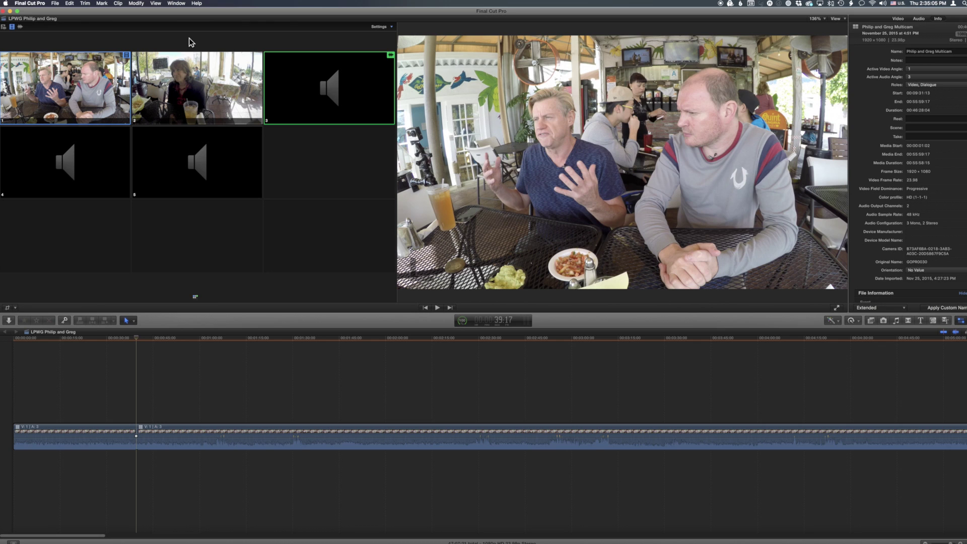